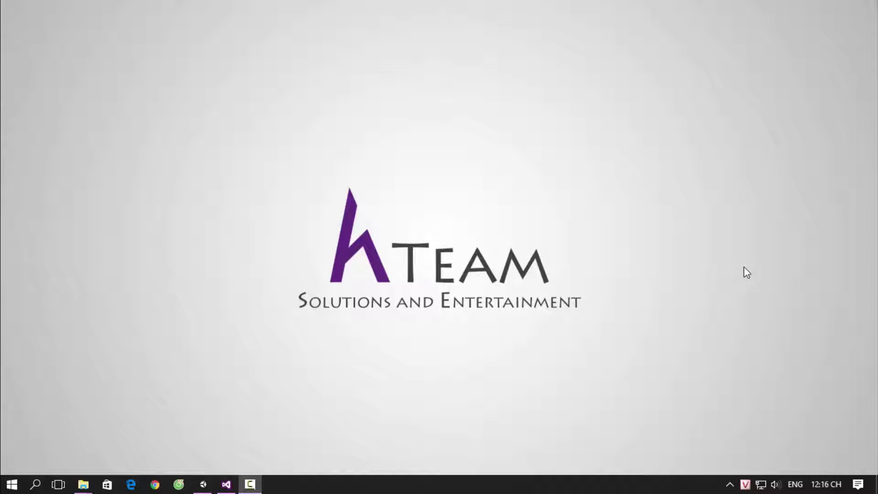
In the DogeGame project, create a folder named Sound under Assets and open it
click(203, 483)
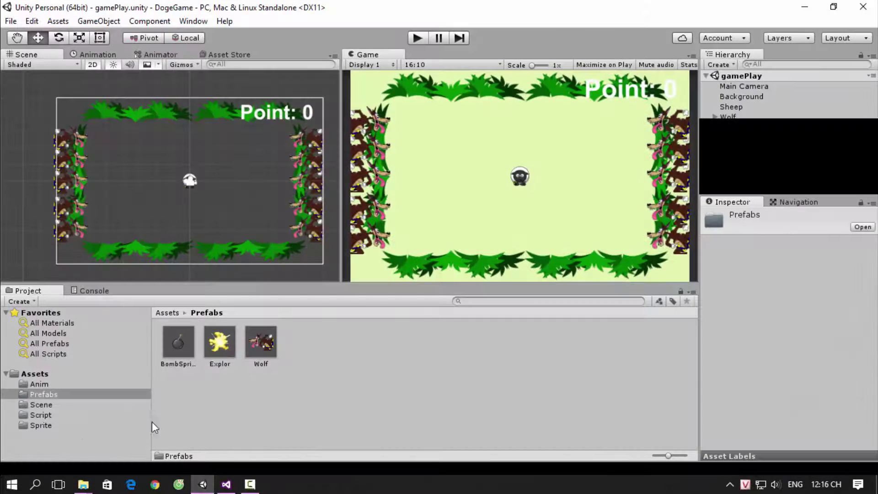
click(35, 374)
right_click(432, 366)
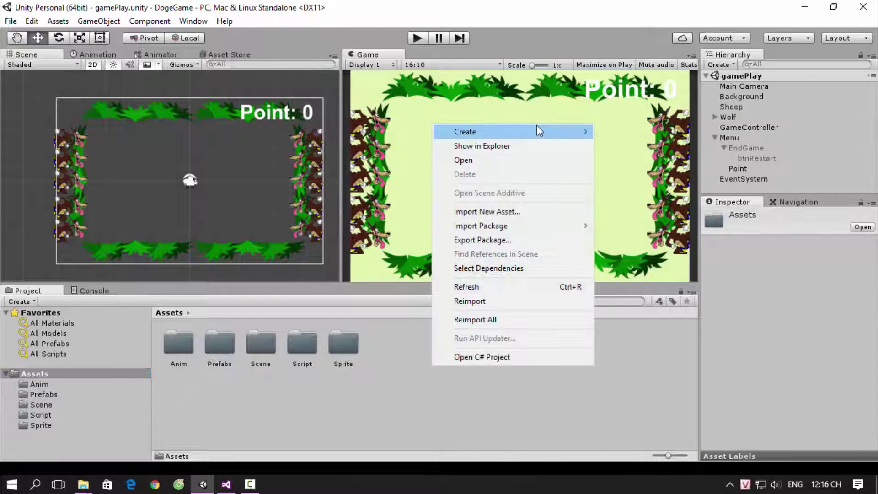
mouse_move(536, 125)
click(629, 133)
text(Sound)
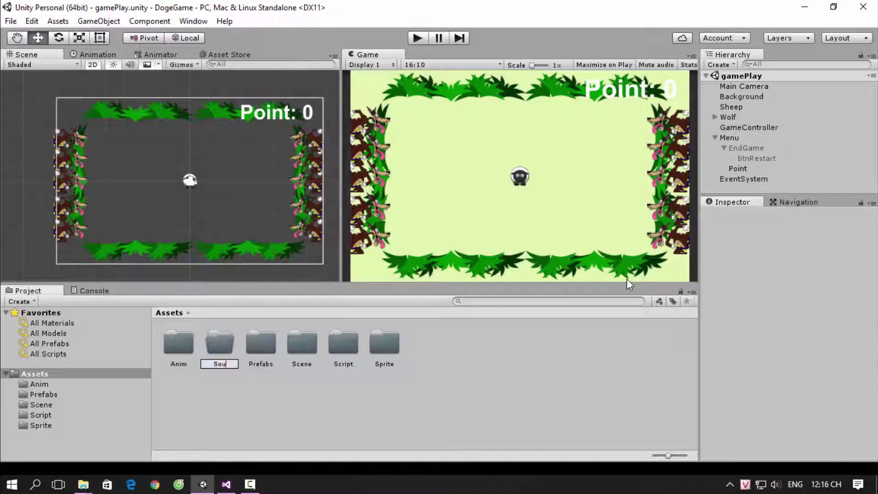
key(Return)
double_click(343, 344)
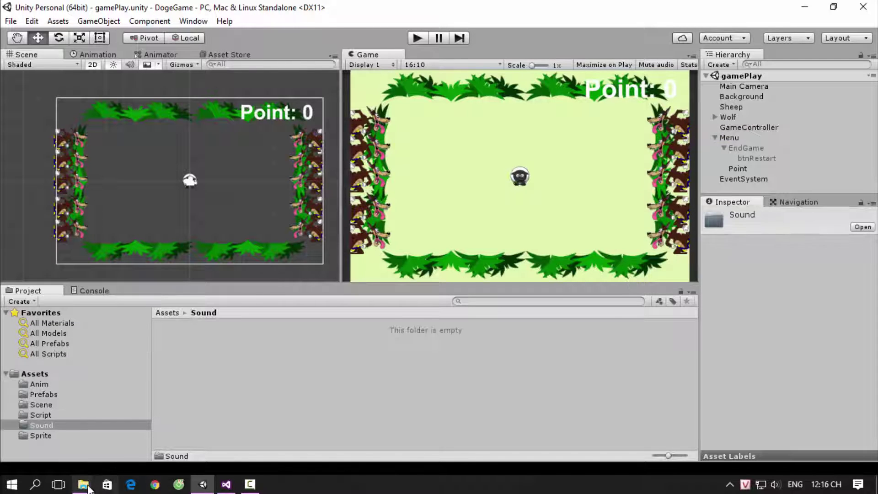
Drag Boom.wav and gameover.mp3 from File Explorer into Unity's Sound folder
mouse_move(95, 490)
click(182, 440)
click(302, 245)
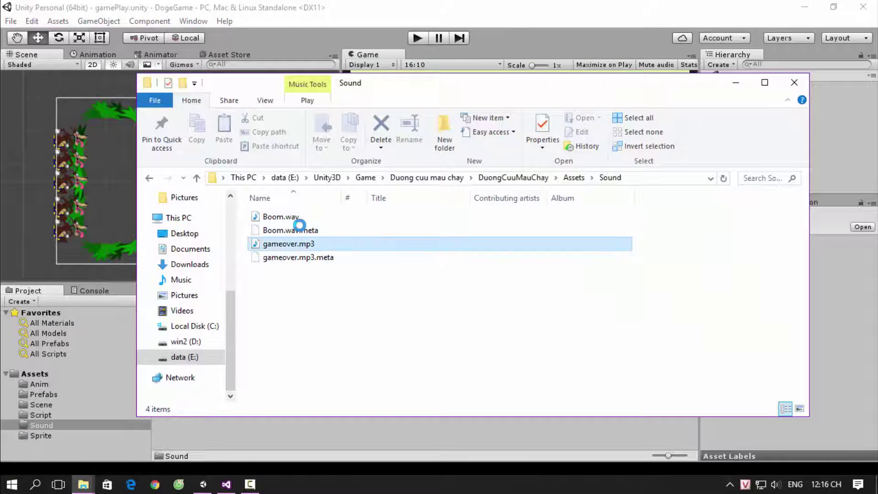
ctrl+click(301, 220)
drag(363, 88, 655, 116)
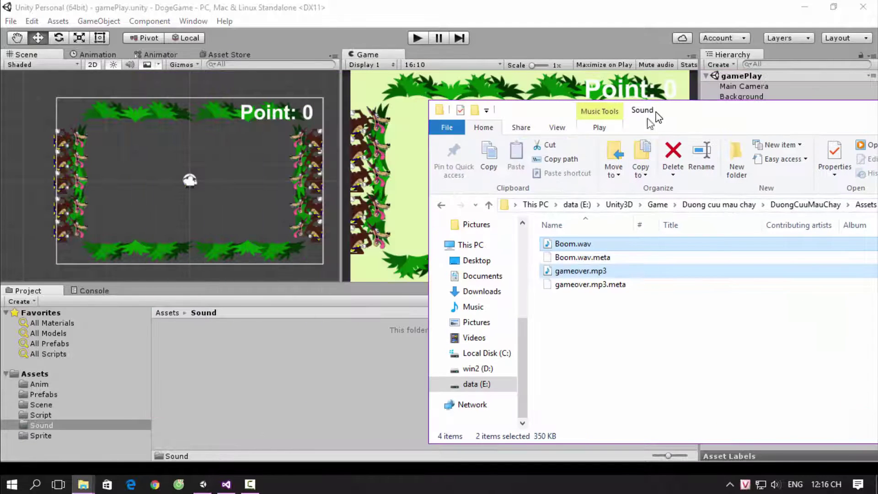
drag(569, 246, 265, 356)
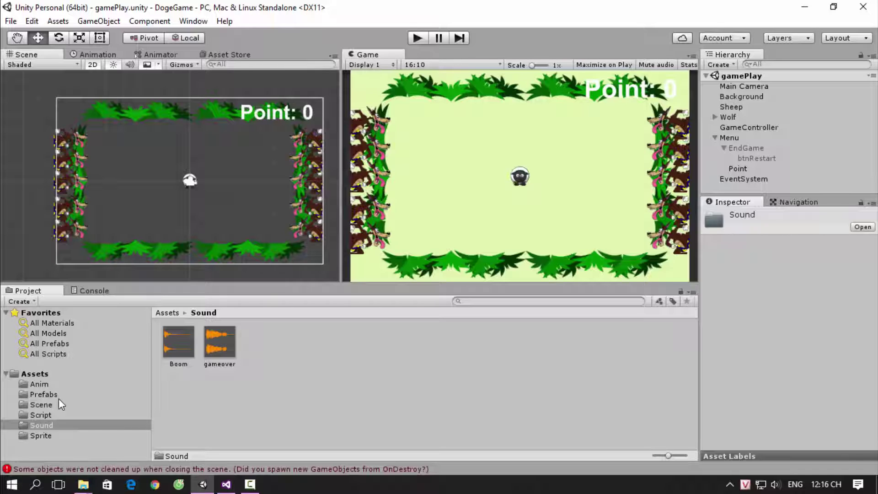
Select the BombSprite prefab and collapse its Boom Controller and Polygon Collider 2D components
click(47, 394)
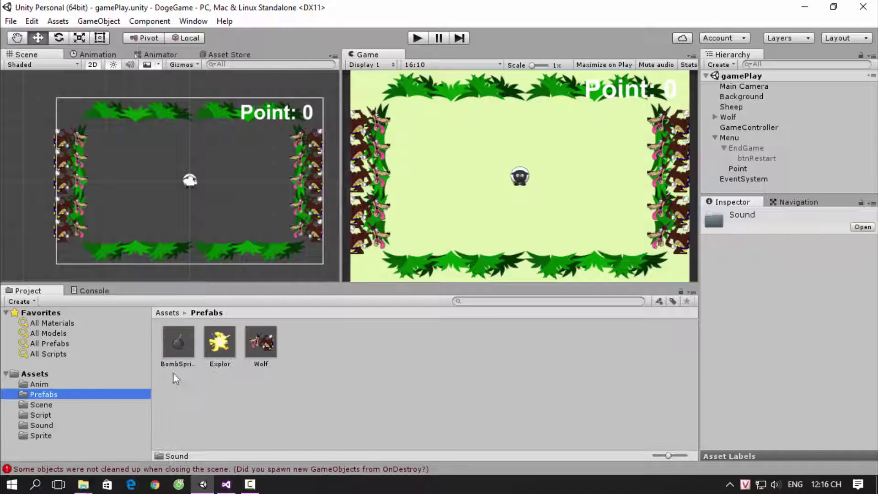
click(176, 362)
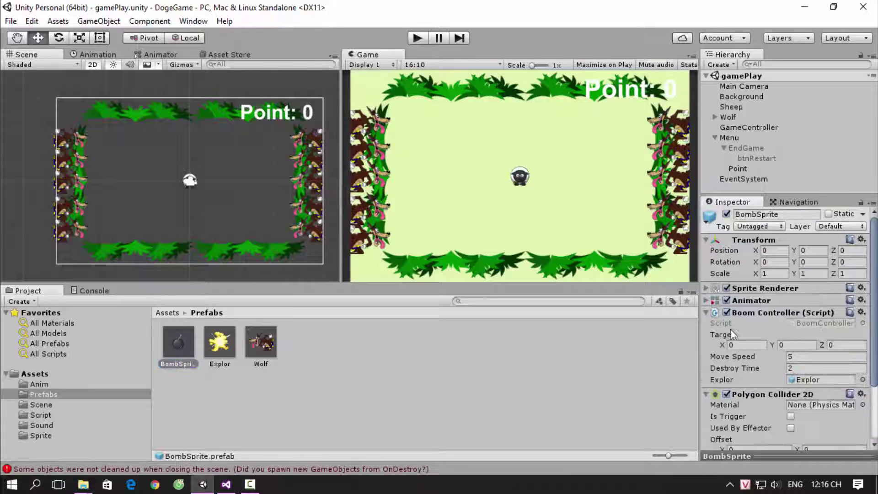
click(713, 313)
click(707, 333)
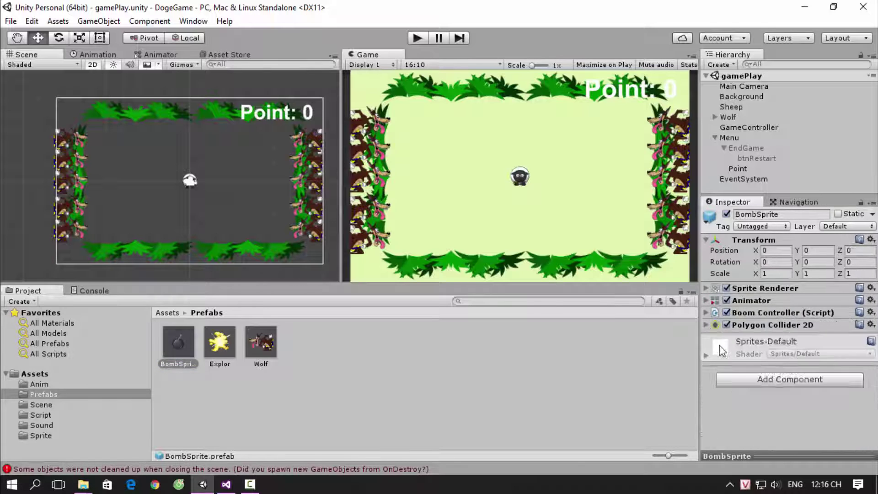
Add an Audio Source with the Boom clip to BombSprite, then remove it again
click(755, 381)
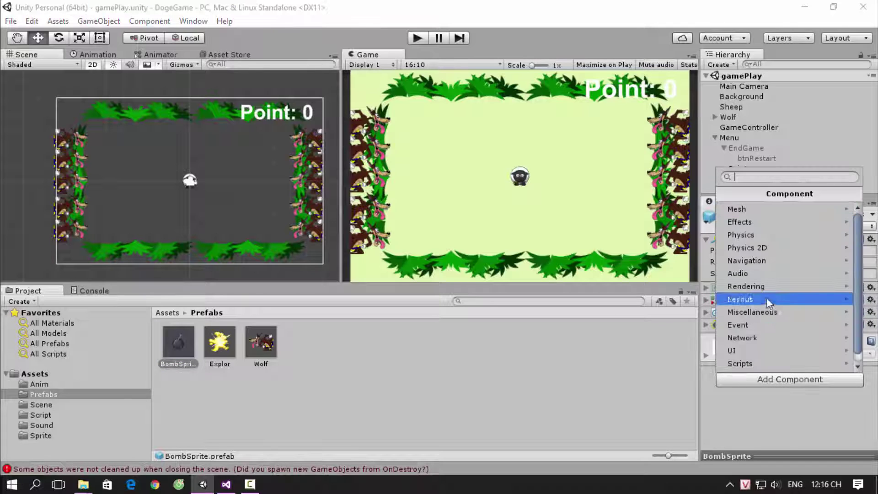
click(750, 273)
click(750, 224)
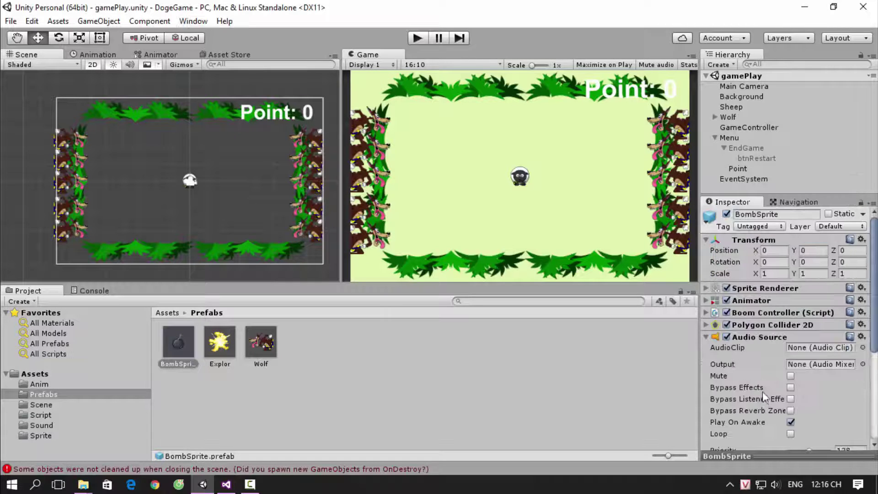
click(863, 347)
double_click(632, 251)
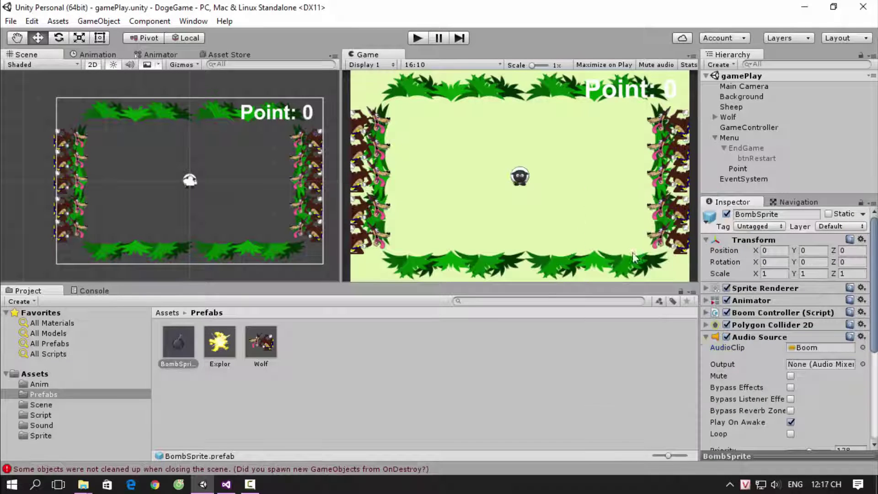
scroll(809, 347, down, 5)
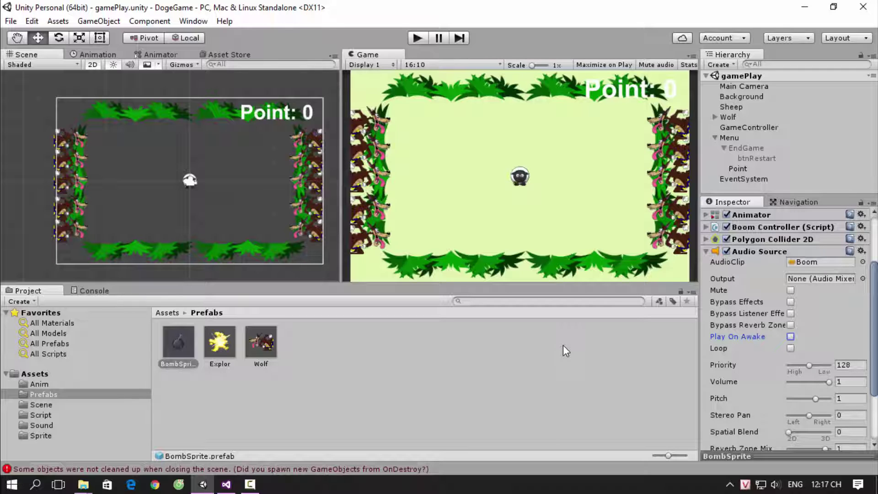
click(861, 251)
click(820, 284)
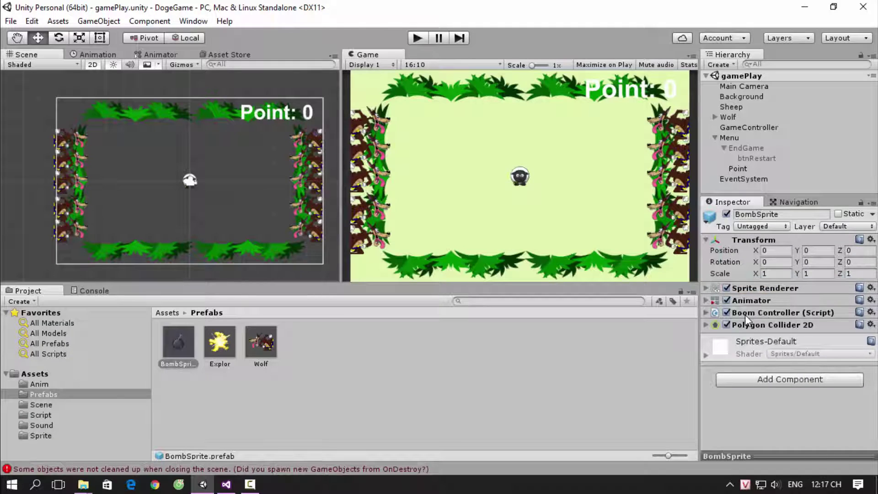
Add an Audio Source to the Explor prefab using the Boom clip
click(214, 358)
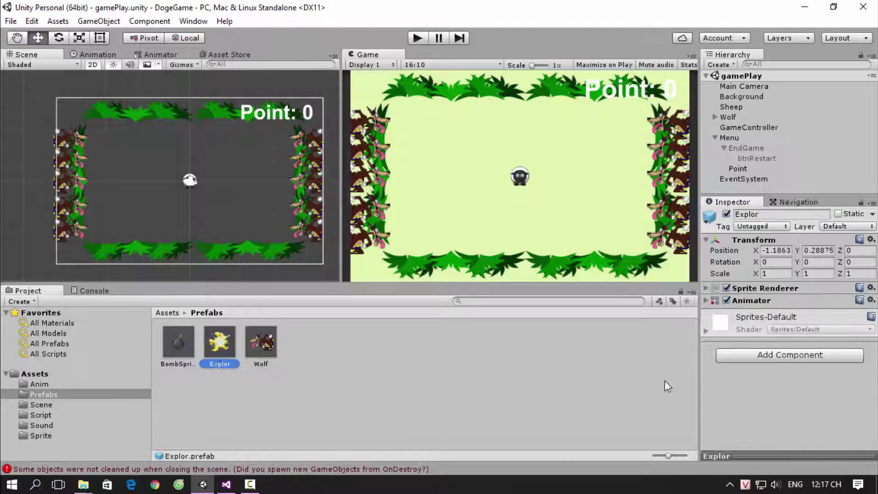
click(758, 356)
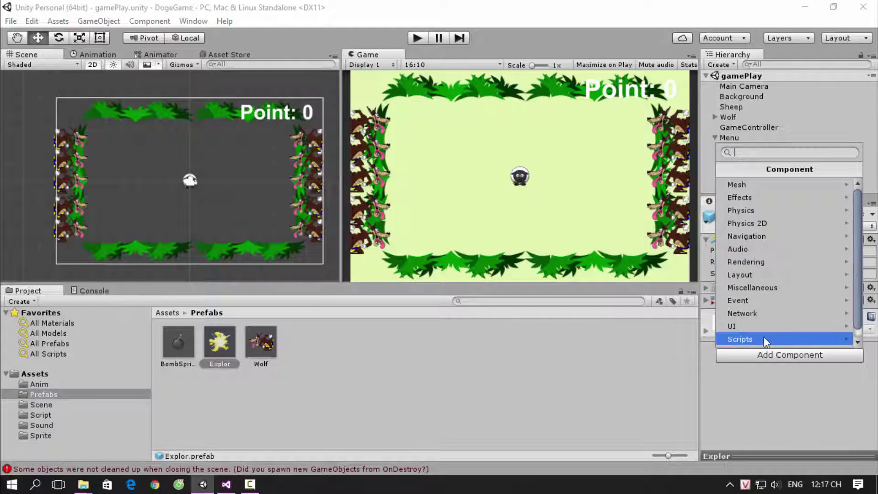
click(757, 248)
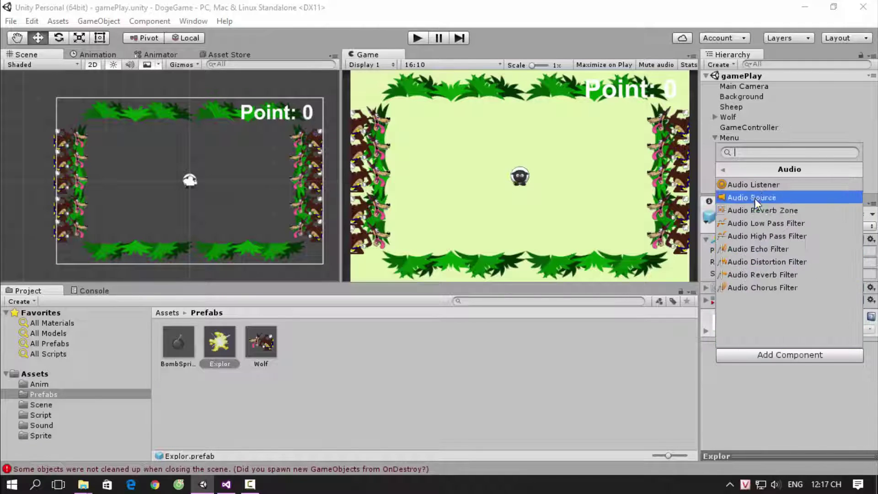
click(755, 199)
click(863, 323)
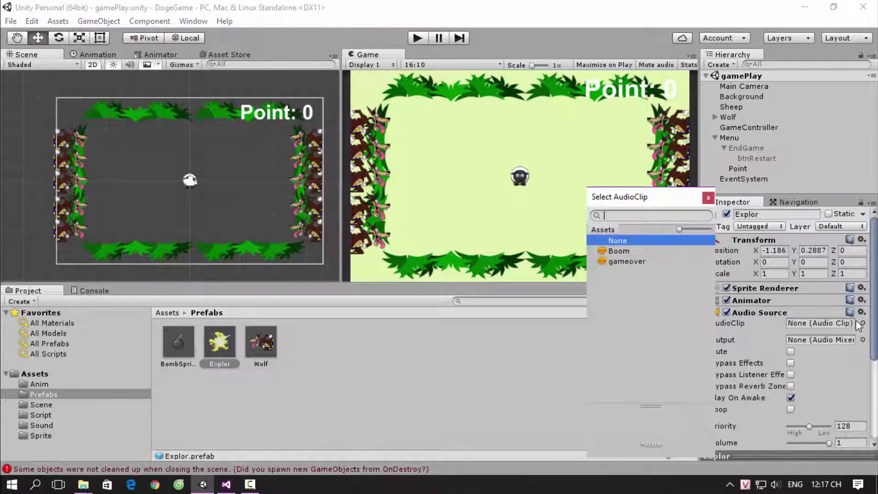
double_click(643, 249)
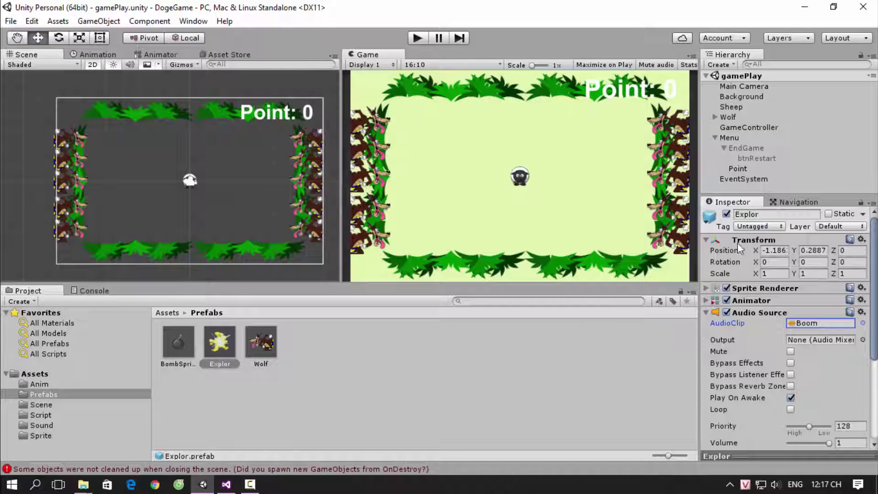
Add an Audio Source to GameController using the gameover clip
click(755, 127)
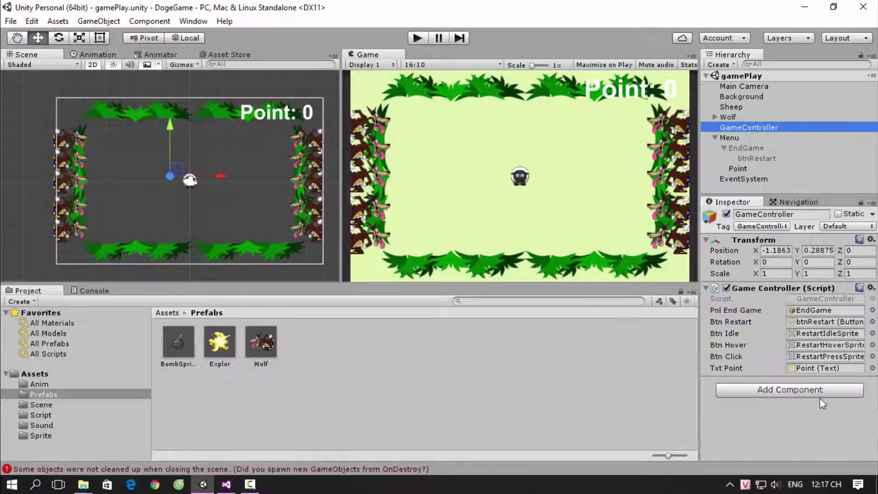
click(813, 395)
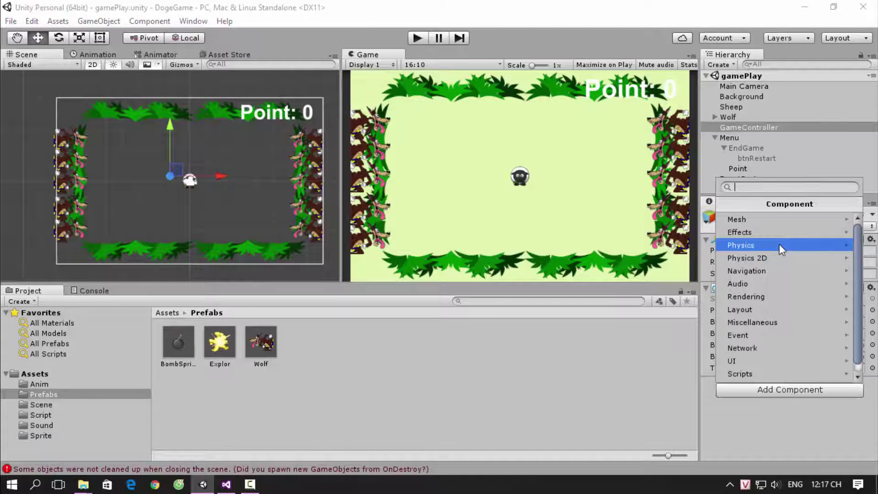
click(750, 283)
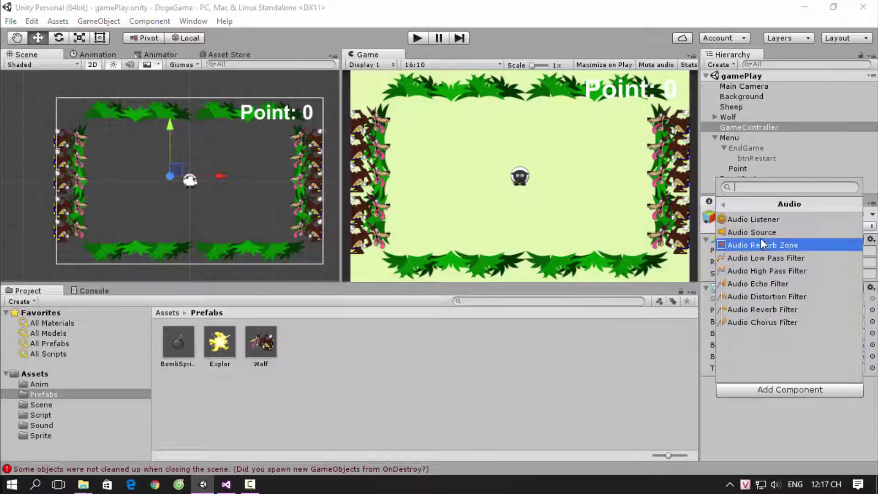
click(759, 232)
click(863, 393)
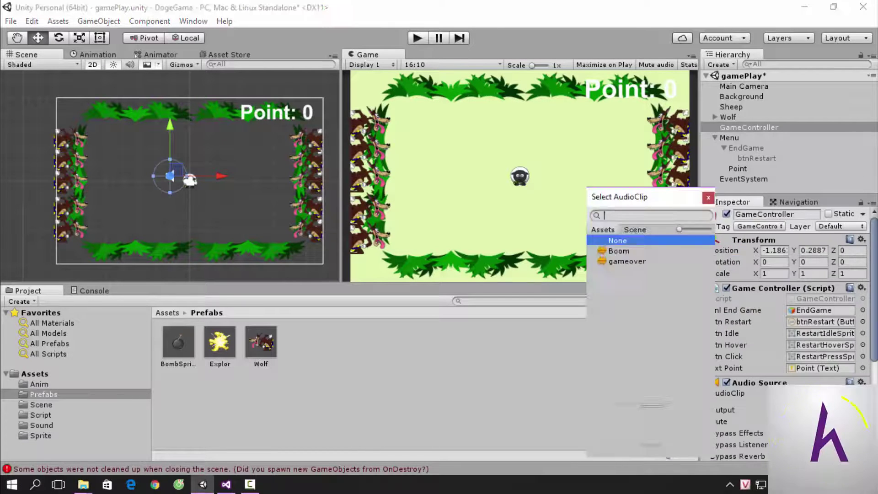
double_click(628, 262)
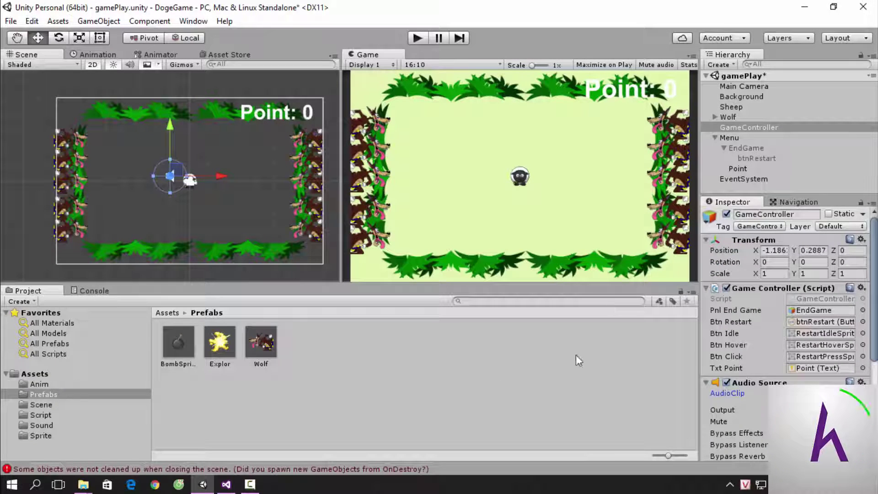
click(46, 415)
Open GameController.cs and declare 'AudioSource audio;' below the gamePoint field
click(226, 352)
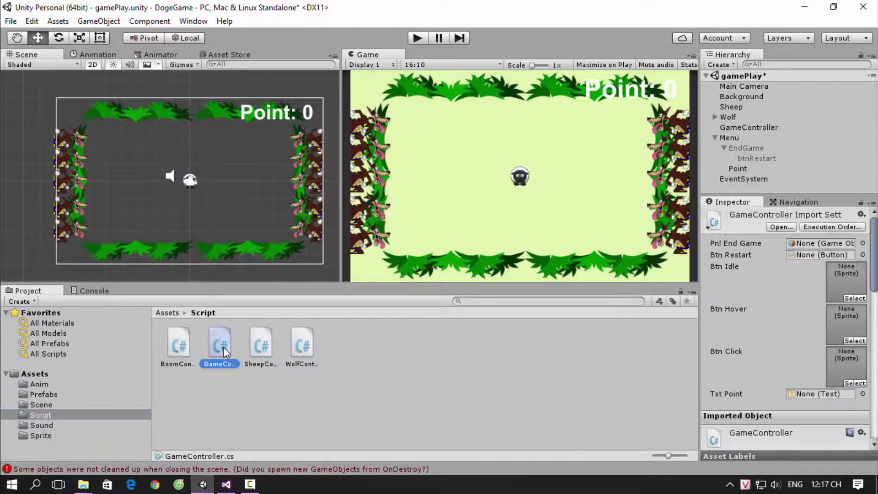
double_click(225, 352)
scroll(336, 274, up, 4)
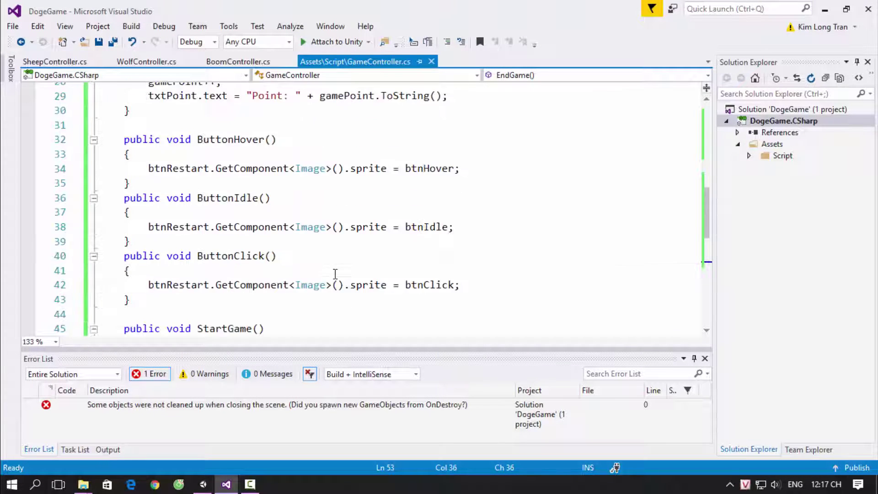
scroll(336, 274, up, 6)
scroll(335, 274, up, 2)
click(320, 214)
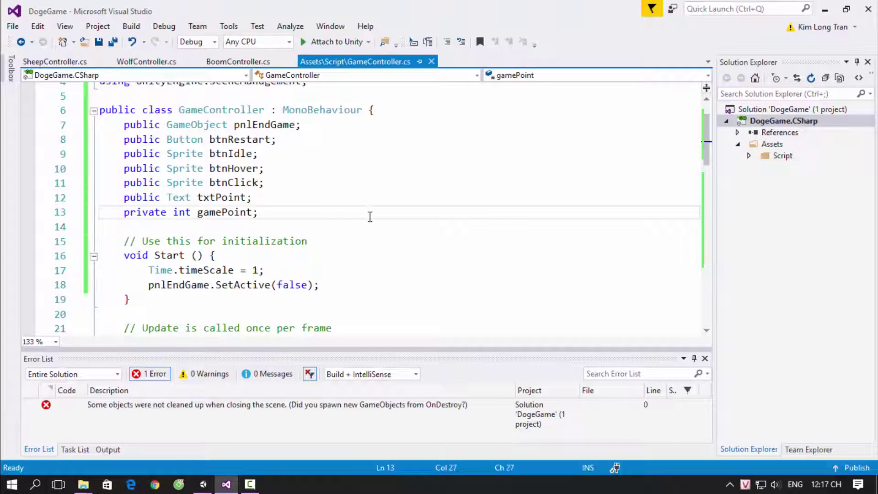
key(Return)
text(Audio)
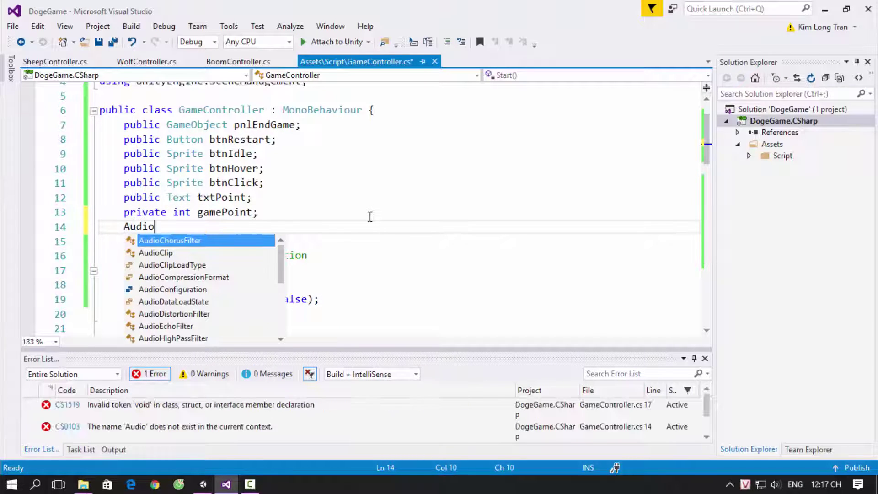
text(S)
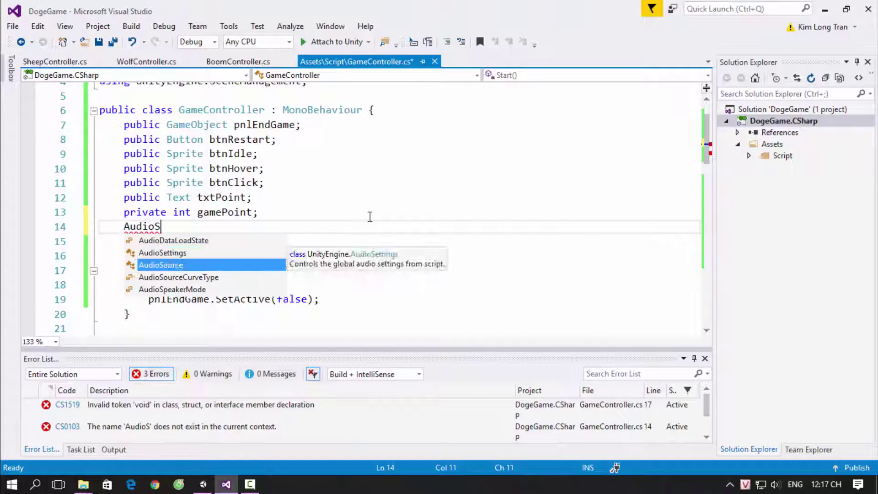
text(ource audio)
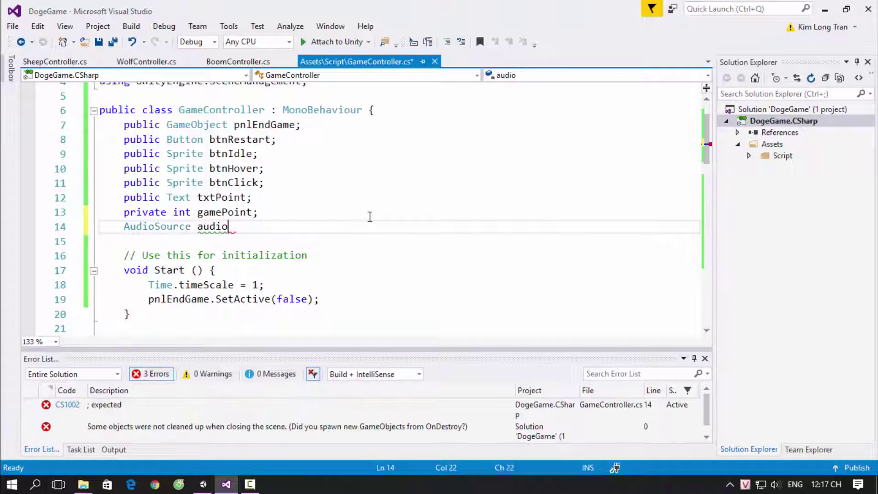
text(;)
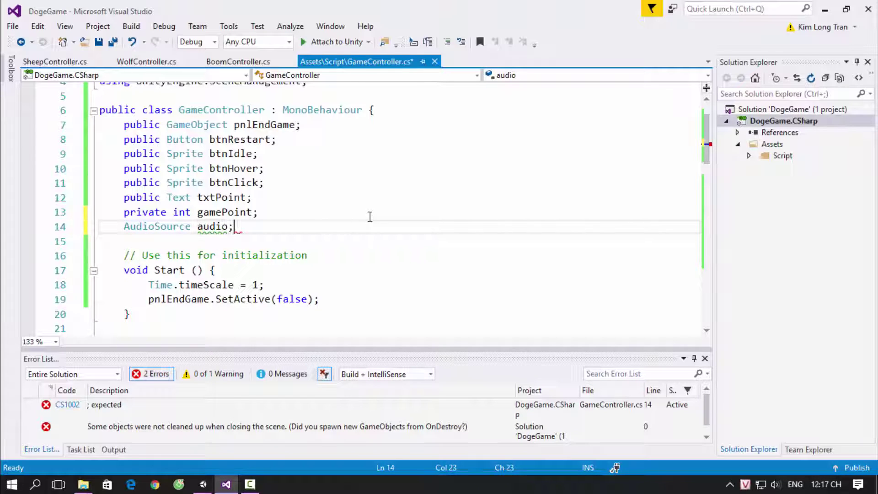
In Start, add 'audio = gameObject.GetComponent<AudioSource>();'
click(378, 300)
key(Return)
text(audio )
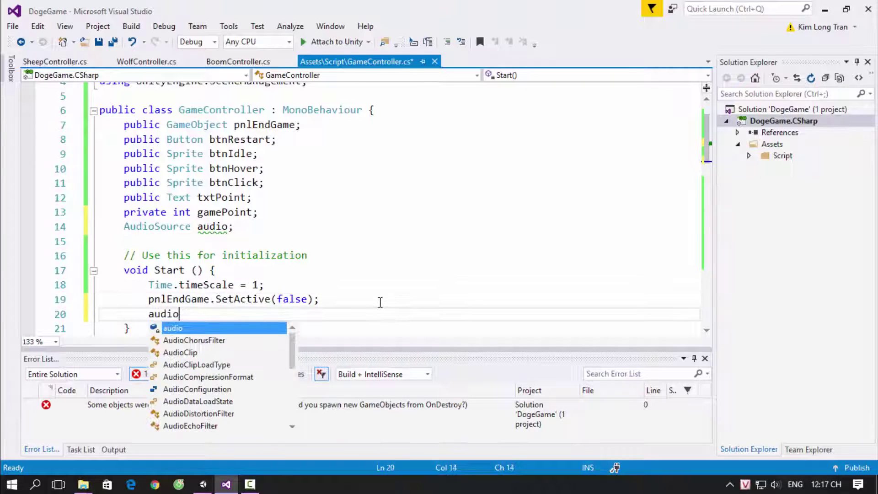
text(= gameObject.)
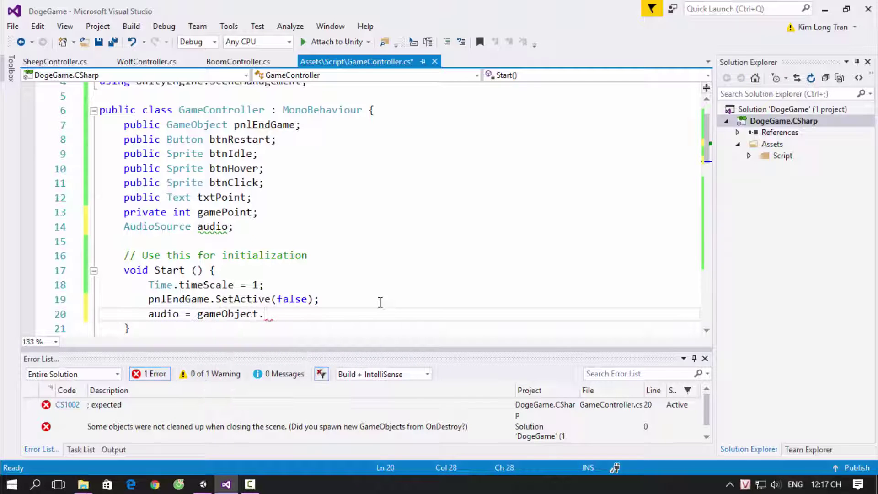
text(ge)
key(Tab)
text(<AudioSource)
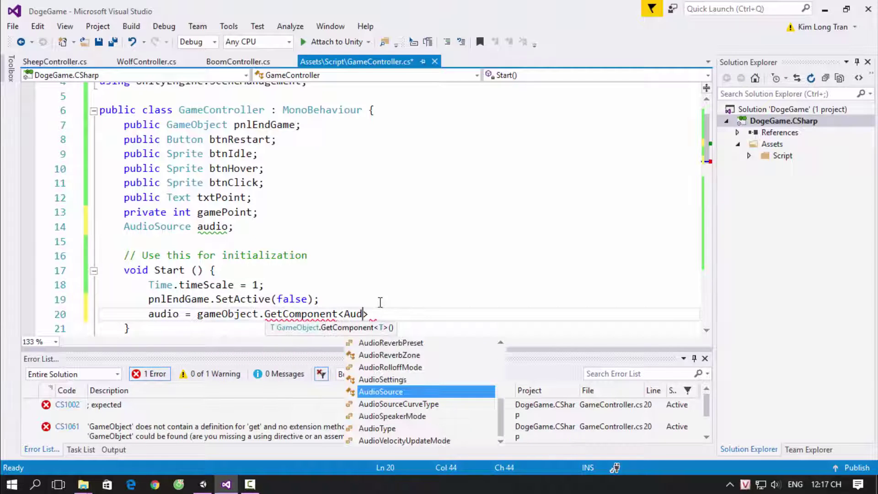
text(>();)
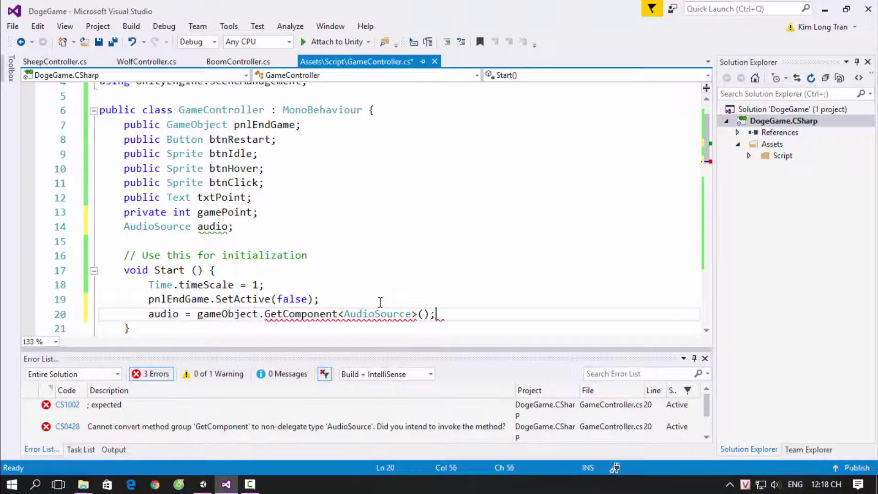
Insert an audio.Play call at the top of the EndGame method
scroll(382, 302, down, 1)
scroll(386, 295, down, 7)
scroll(384, 284, down, 3)
scroll(336, 286, down, 1)
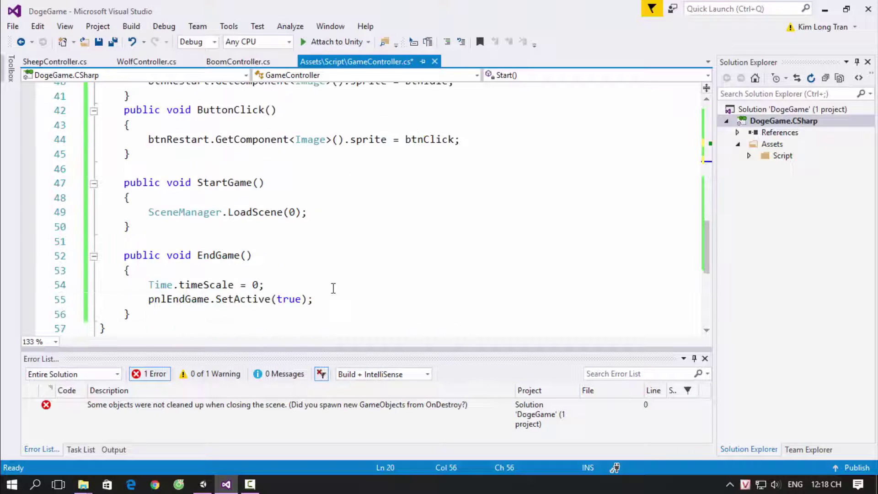
scroll(334, 288, down, 1)
click(286, 234)
click(293, 226)
key(Return)
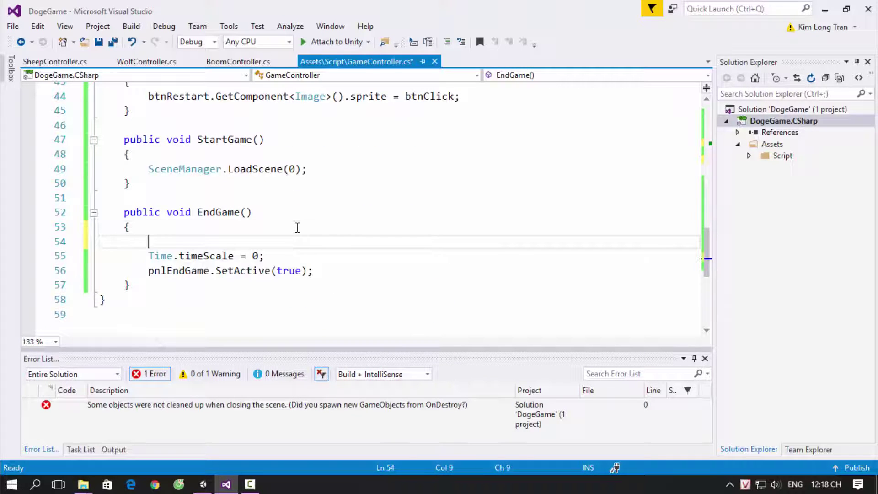
text(audio.)
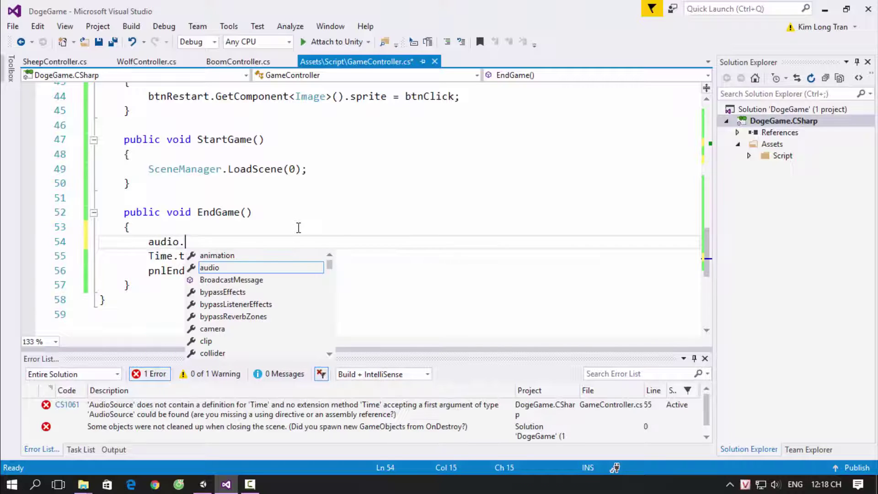
text(pla)
key(Tab)
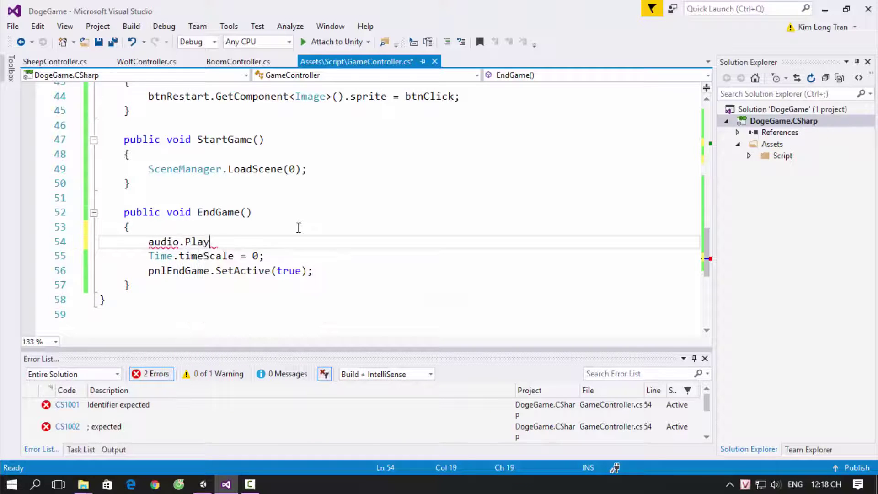
Finish the 'audio.Play();' line, then turn off Play On Awake on GameController's Audio Source
text(();)
click(203, 484)
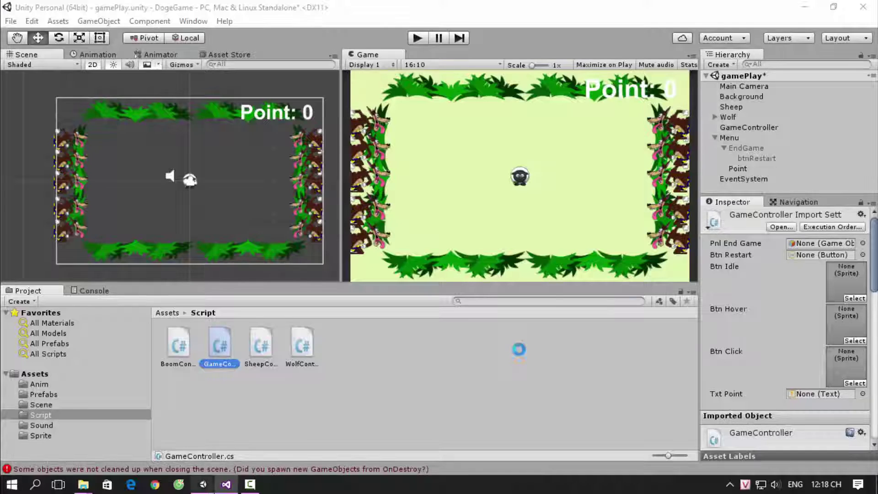
click(753, 129)
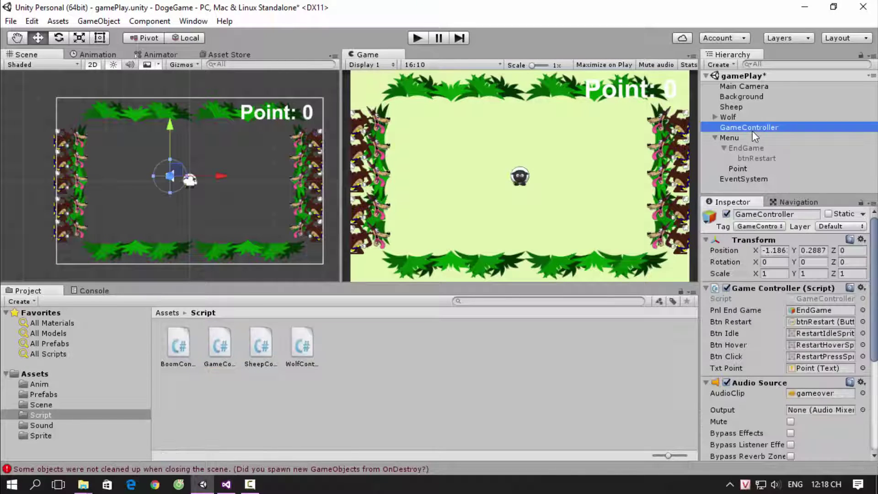
scroll(745, 338, down, 3)
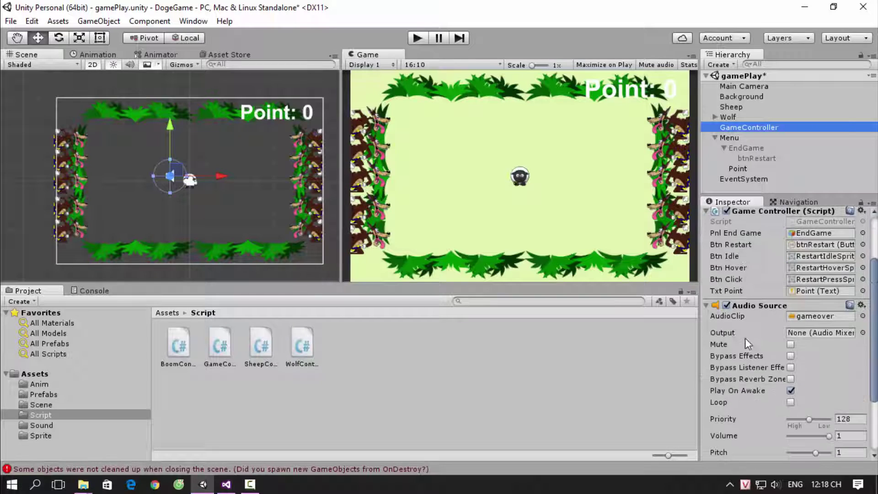
click(791, 391)
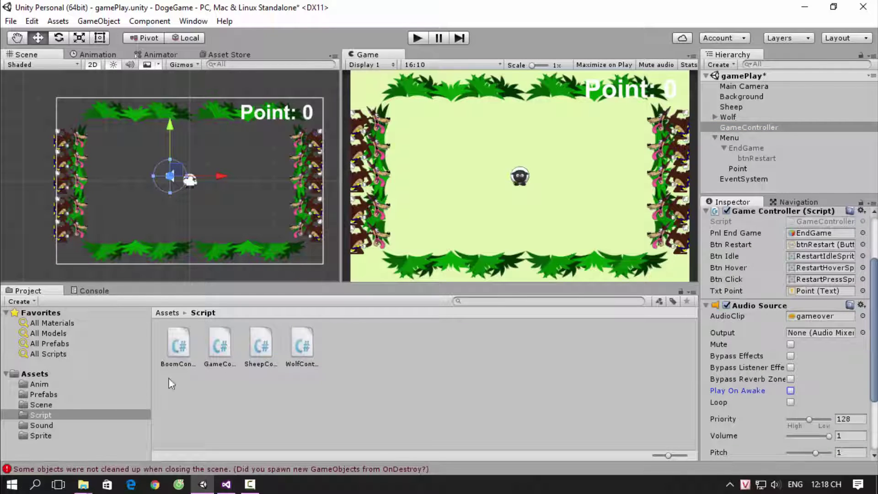
Select the Explor prefab to confirm its Audio Source plays Boom
click(59, 397)
click(219, 342)
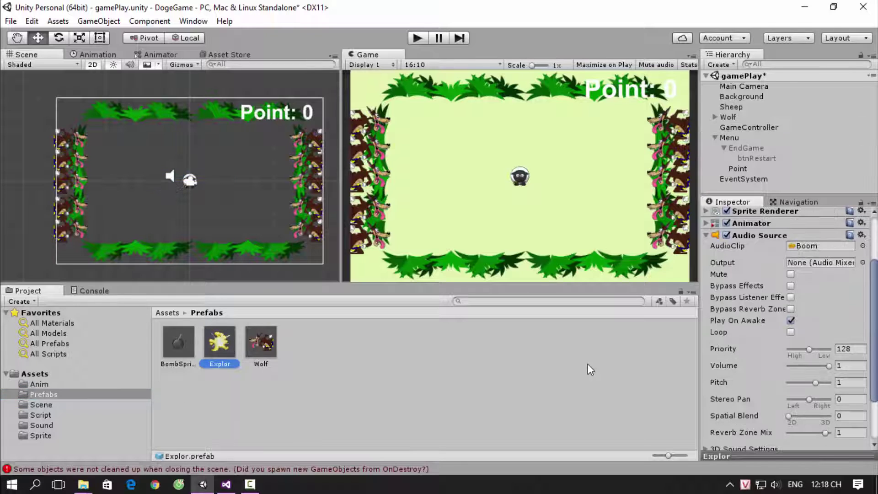
click(707, 235)
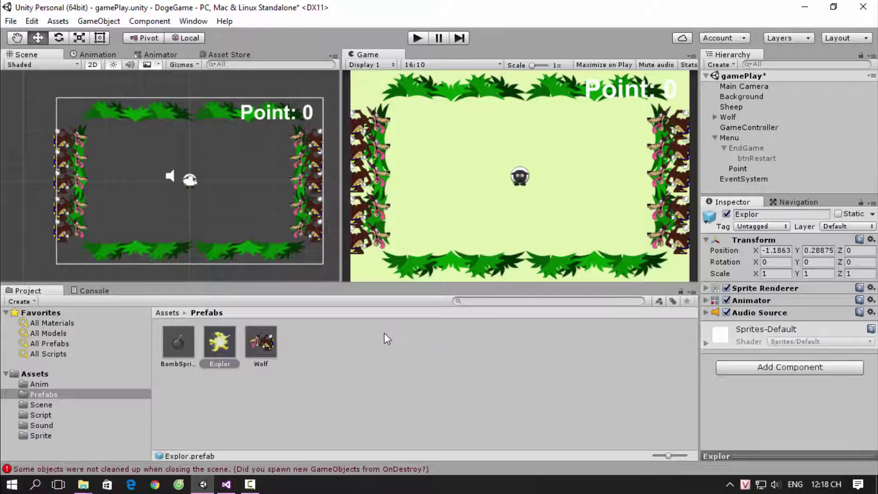
click(417, 38)
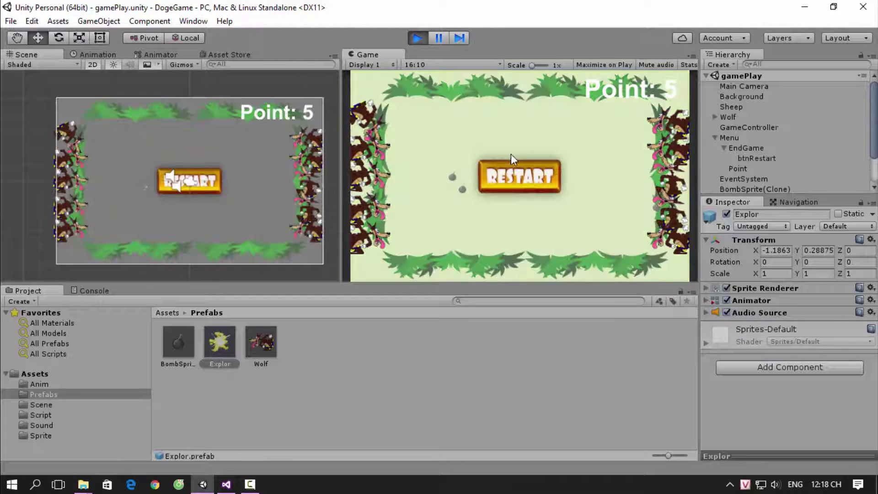
click(517, 167)
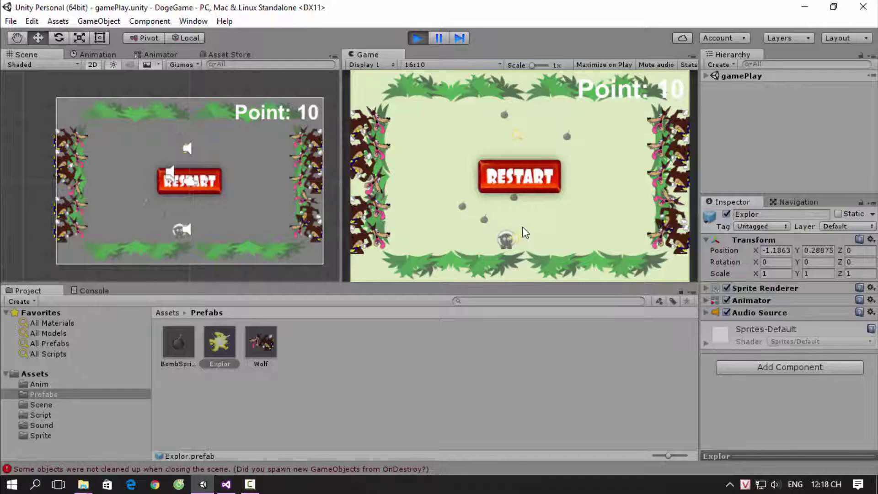
click(529, 181)
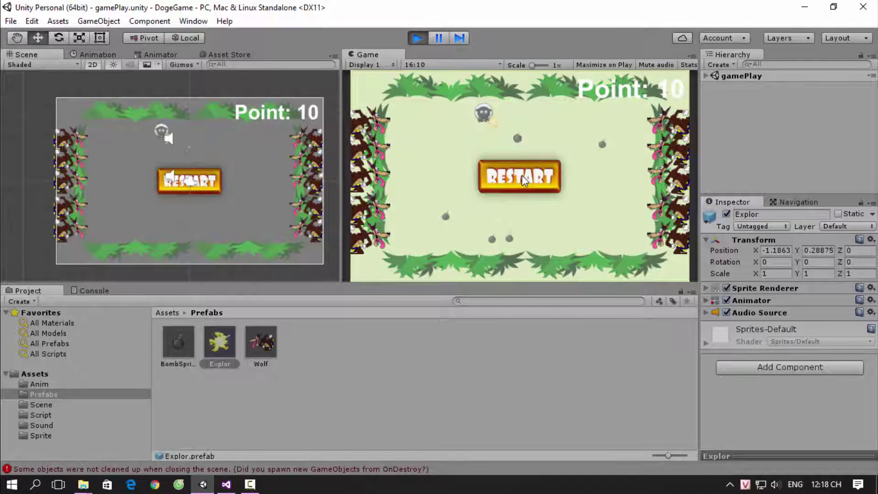
click(511, 180)
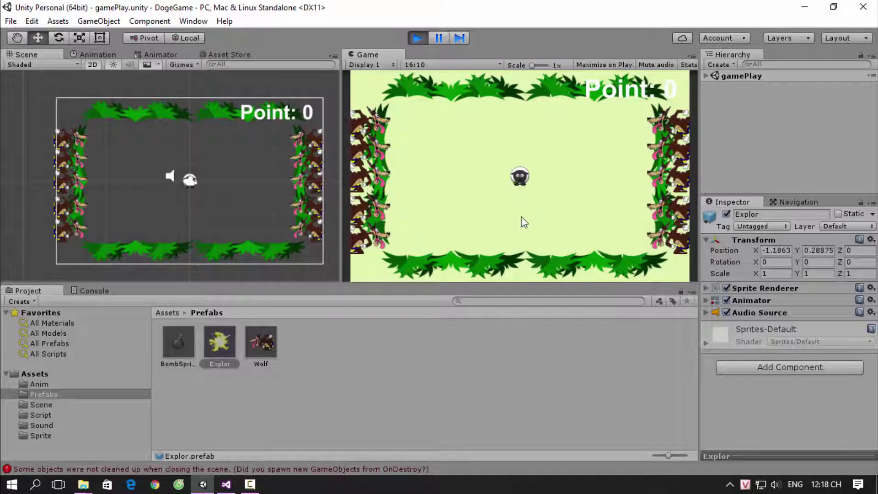
drag(529, 237, 594, 191)
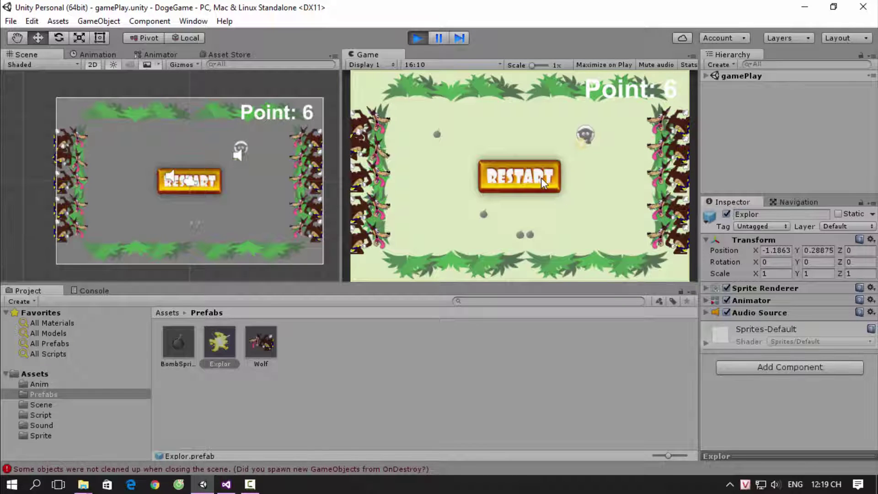
click(410, 36)
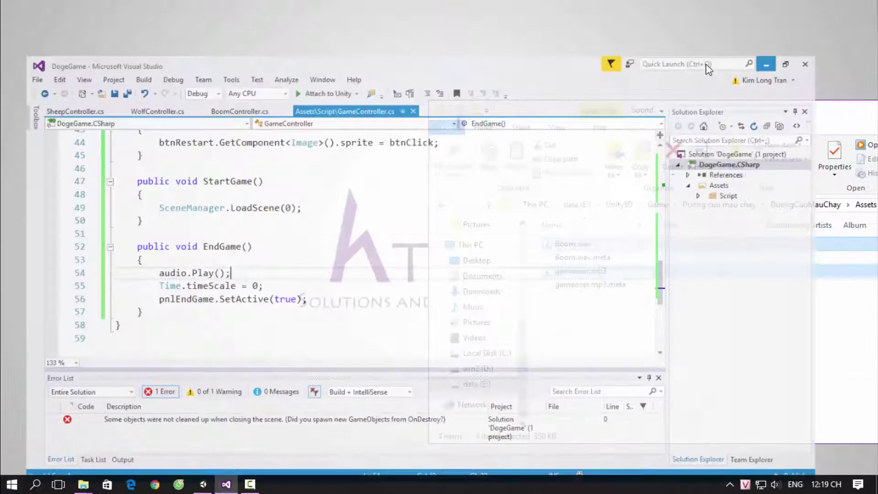
Refresh the desktop and close the Sound folder window
right_click(407, 145)
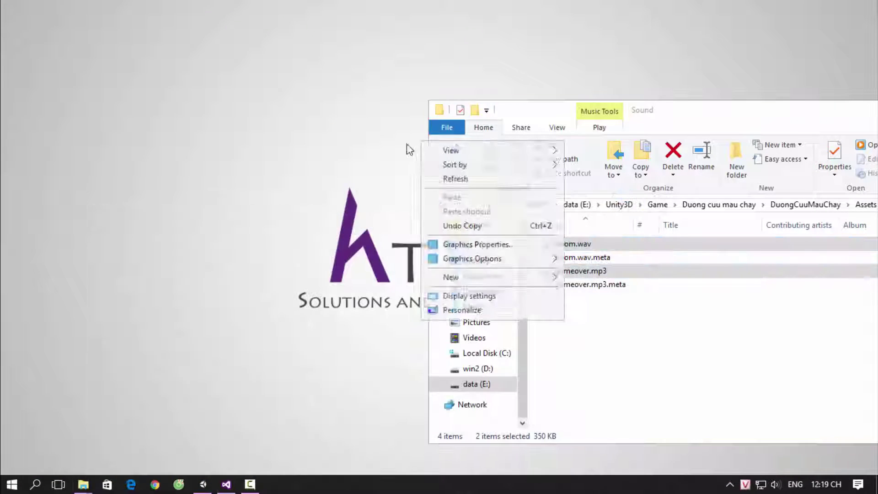
right_click(349, 156)
click(382, 191)
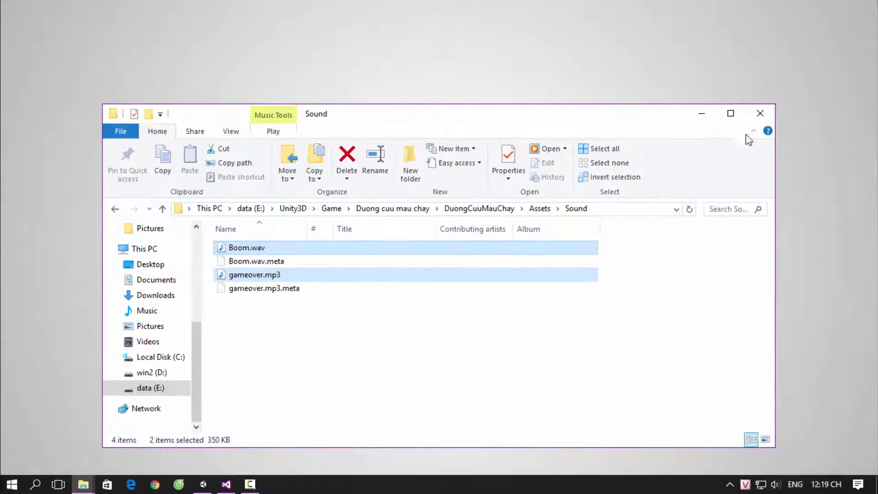
click(766, 112)
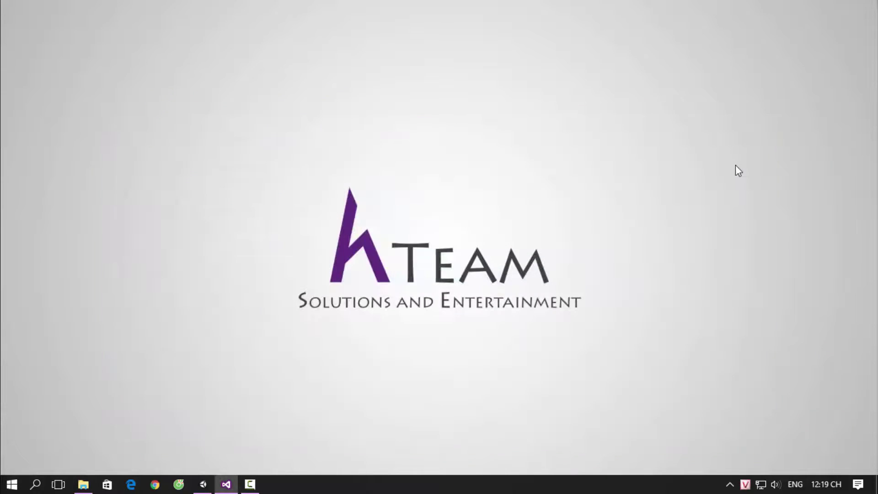